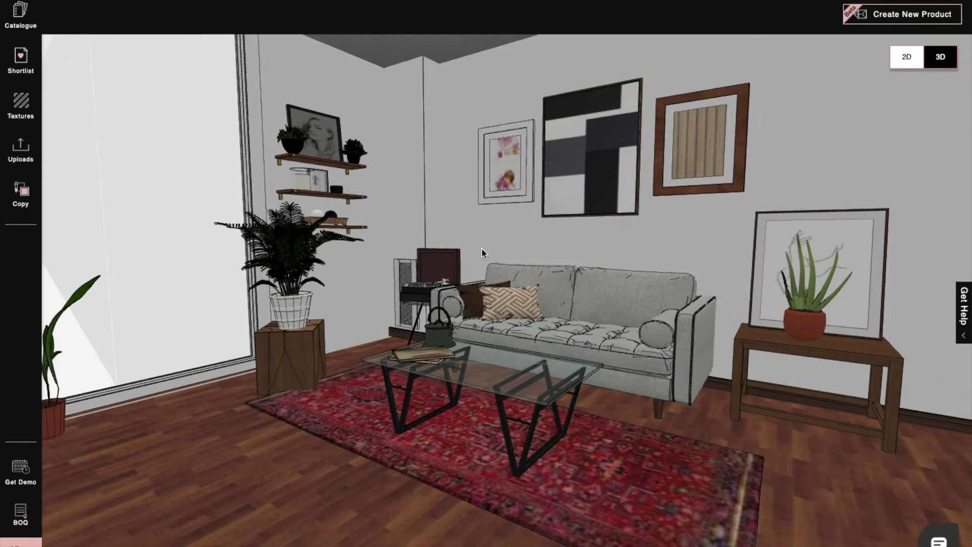
Step: Open the Shortlist panel of saved products from the left sidebar
left_click(29, 65)
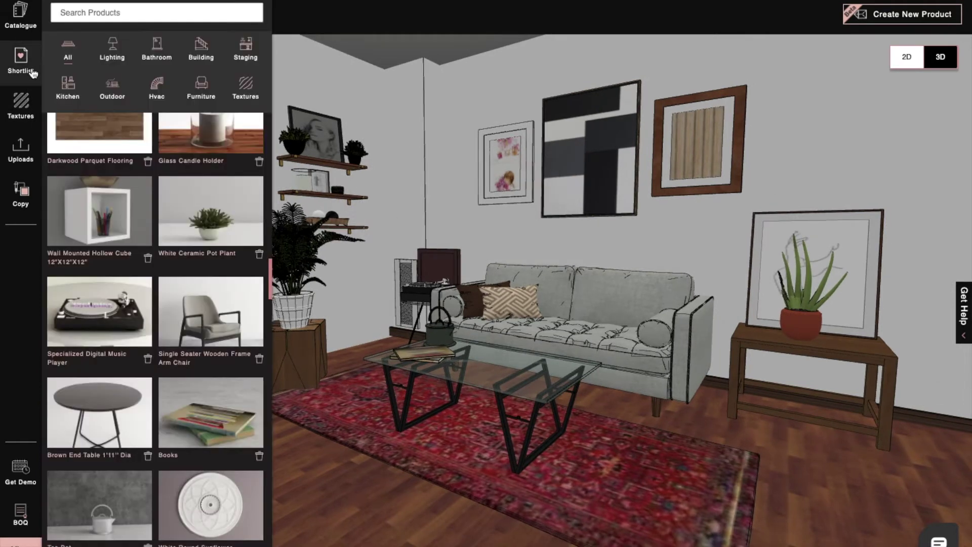
Step: Drop the Single Seater Wooden Frame Arm Chair on the rug in front of the sofa
left_click_drag(196, 325, 617, 529)
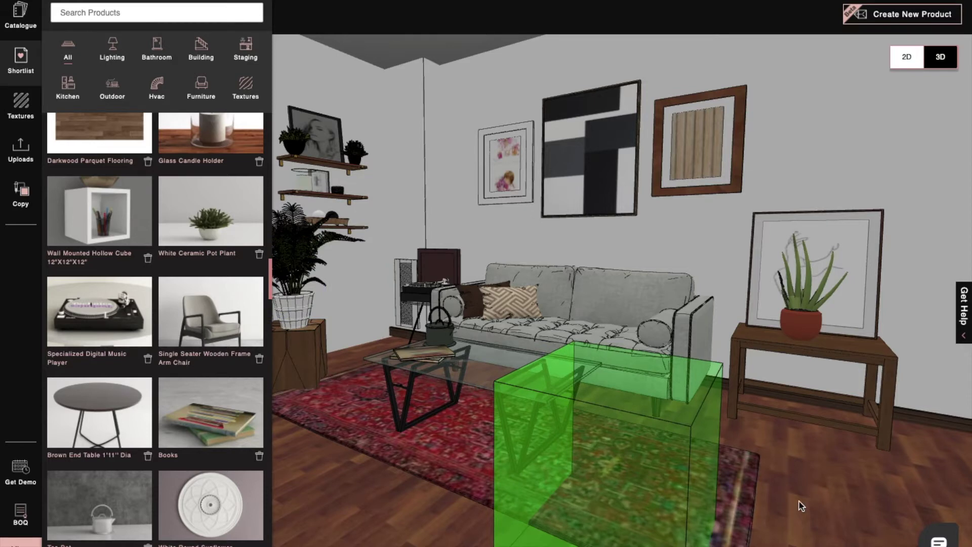
left_click_drag(765, 498, 798, 501)
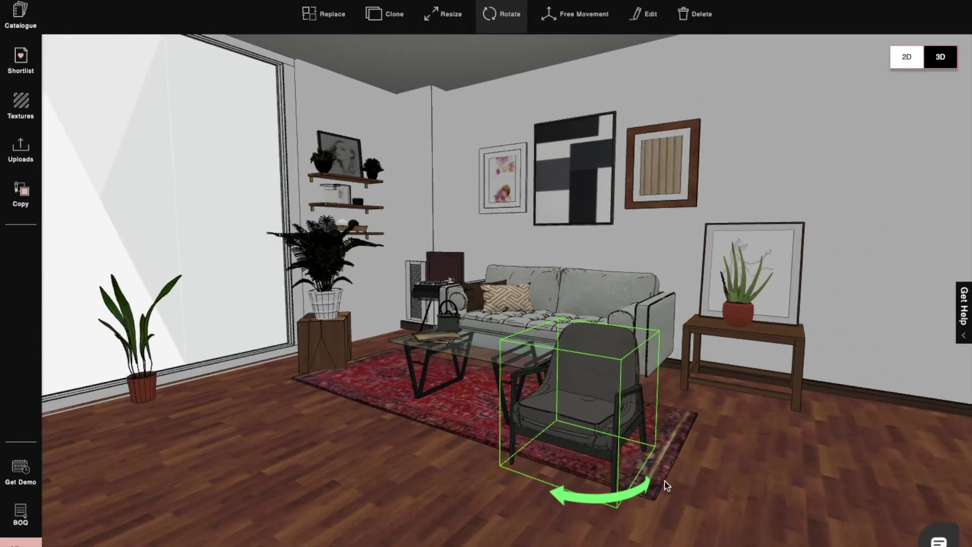
Step: Turn the armchair toward the coffee table, then clone it and move the copy near the plant
left_click_drag(624, 495, 530, 462)
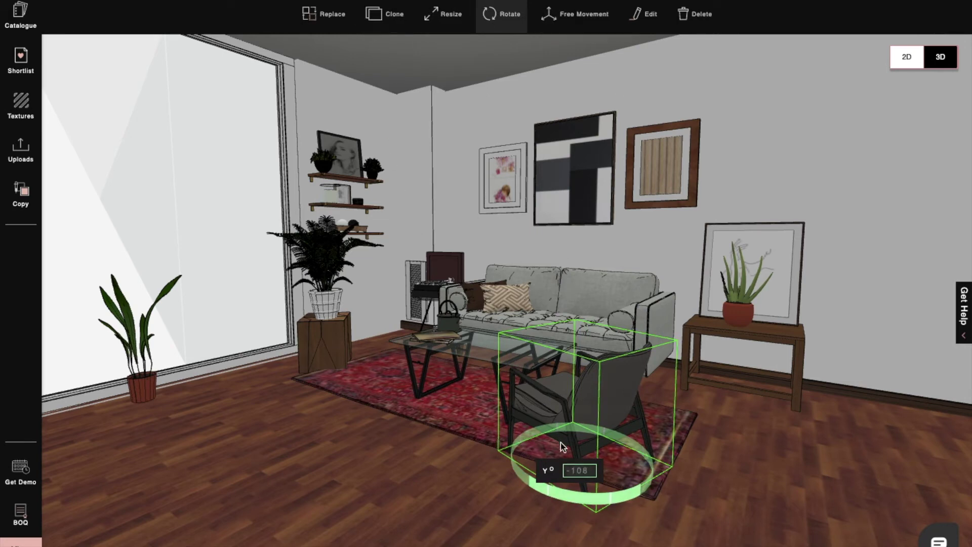
left_click(395, 21)
mouse_move(692, 541)
left_mouse_down()
mouse_move(527, 461)
mouse_move(419, 427)
mouse_move(419, 405)
left_mouse_up()
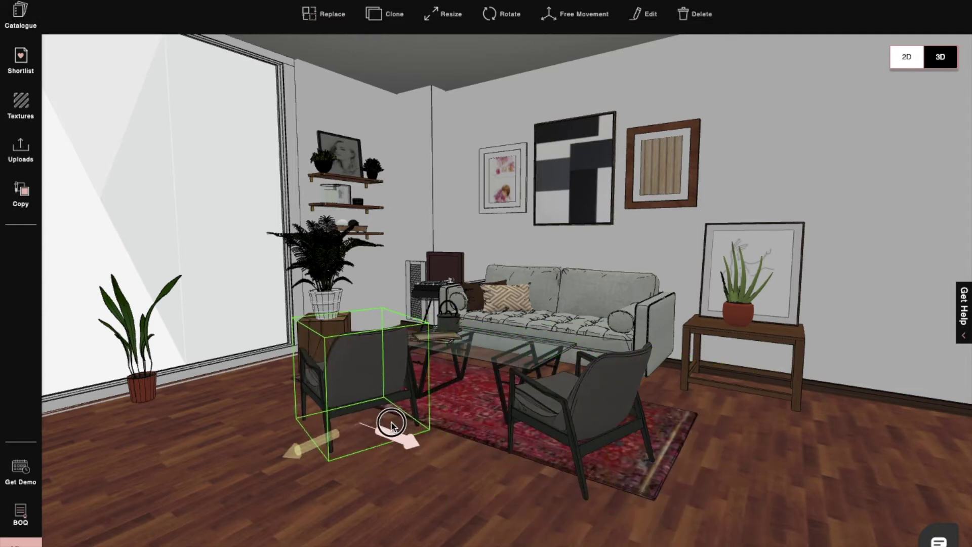
Step: Rotate the cloned armchair to about -120° so it faces the coffee table
left_click(502, 23)
left_click_drag(374, 446, 246, 407)
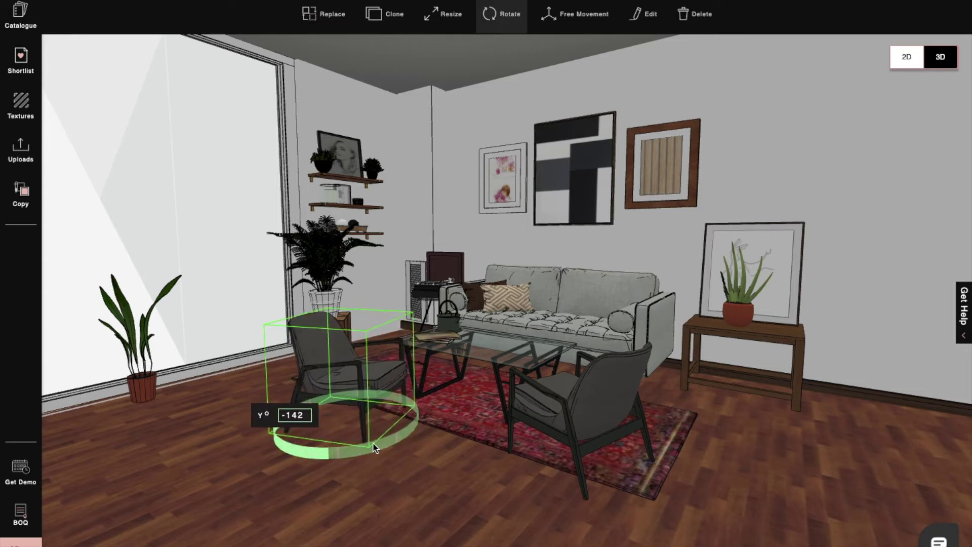
left_click_drag(391, 445, 276, 432)
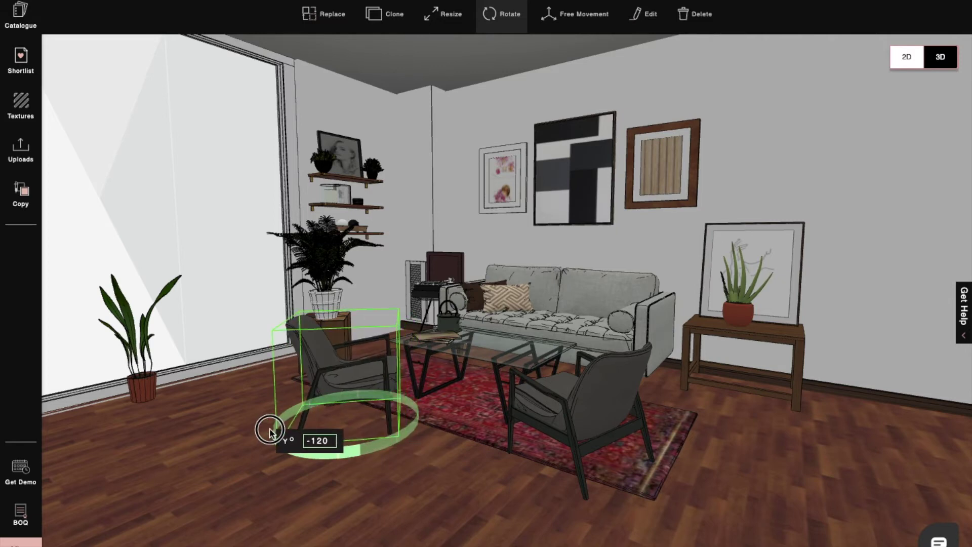
left_click(484, 389)
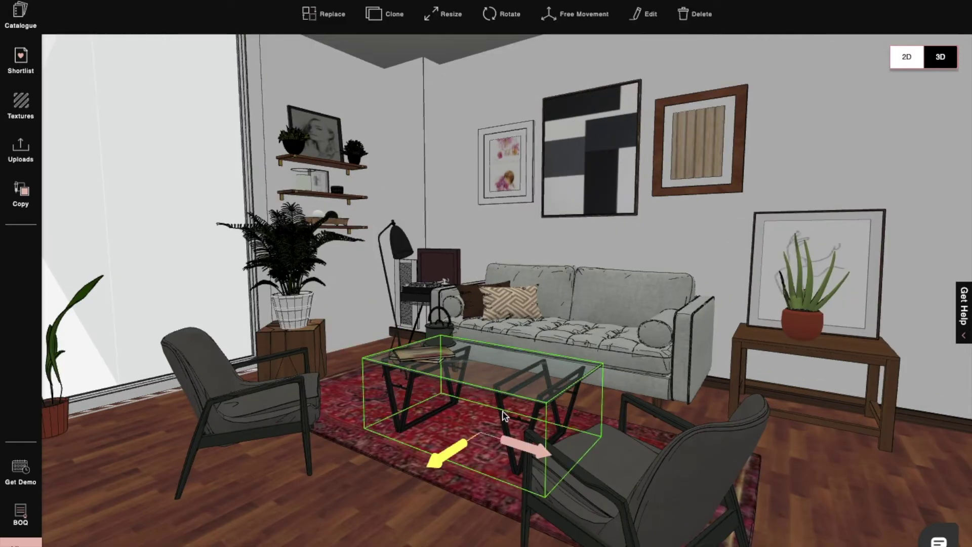
Step: Rotate the glass coffee table to 4° between the two armchairs
left_click(502, 14)
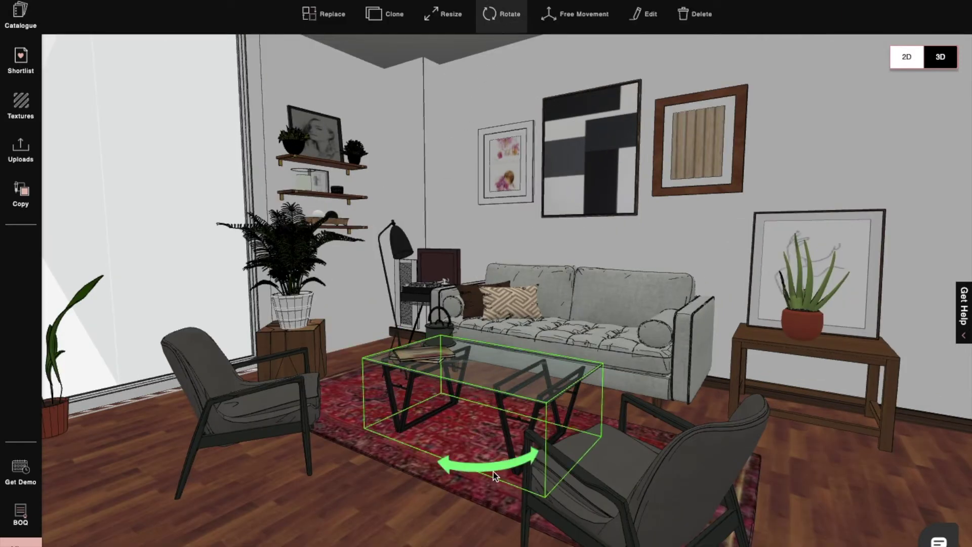
left_click_drag(478, 468, 494, 466)
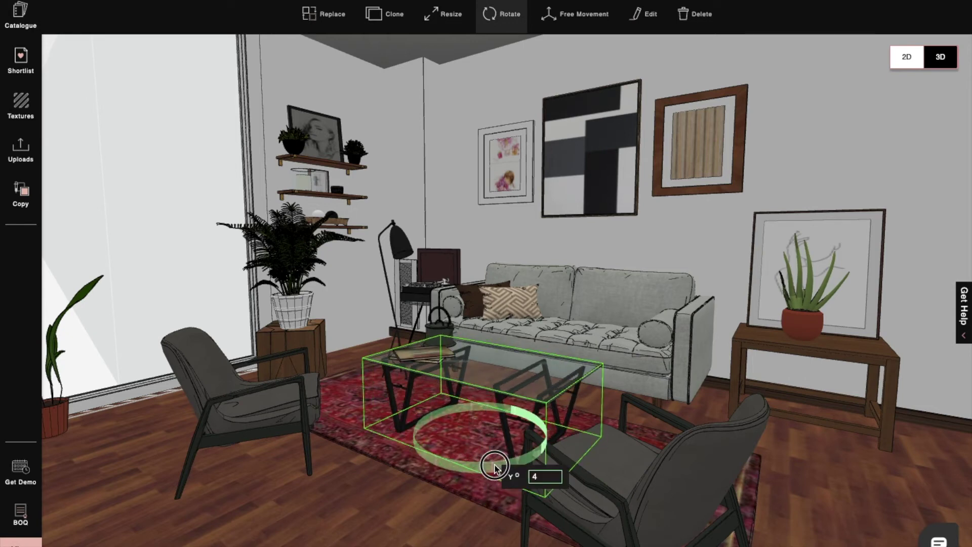